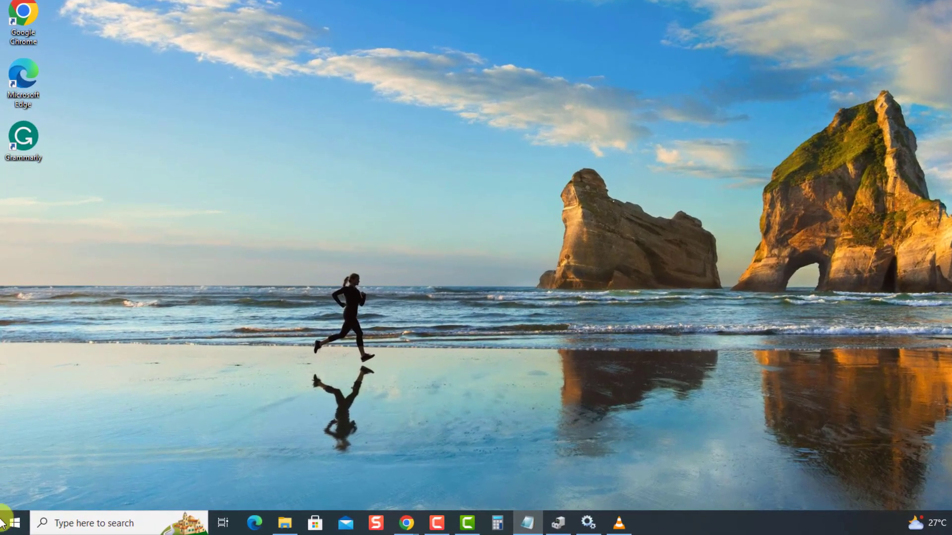
Step: Go to Settings > Devices > Bluetooth & other devices and toggle Bluetooth off, then back on
{"action": "left_click", "coordinate": [18, 525]}
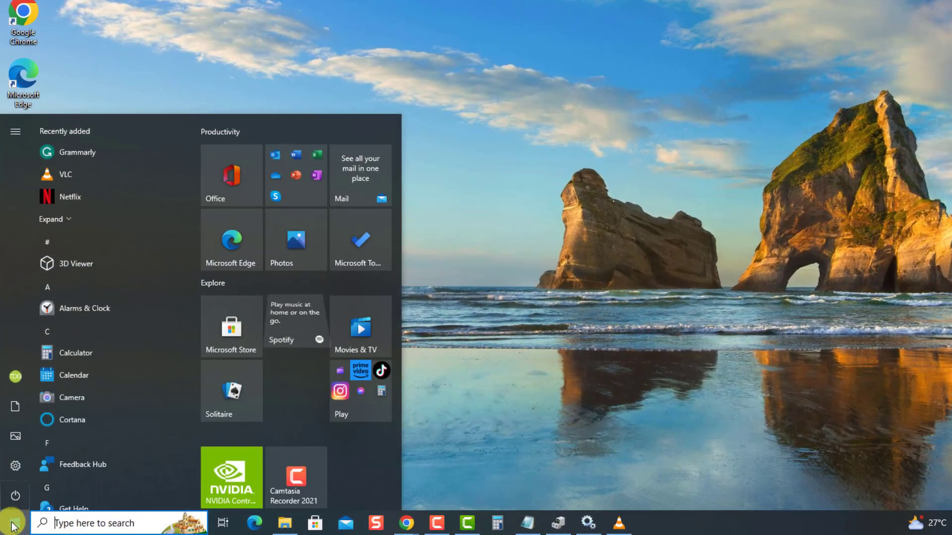
{"action": "left_click", "coordinate": [16, 466]}
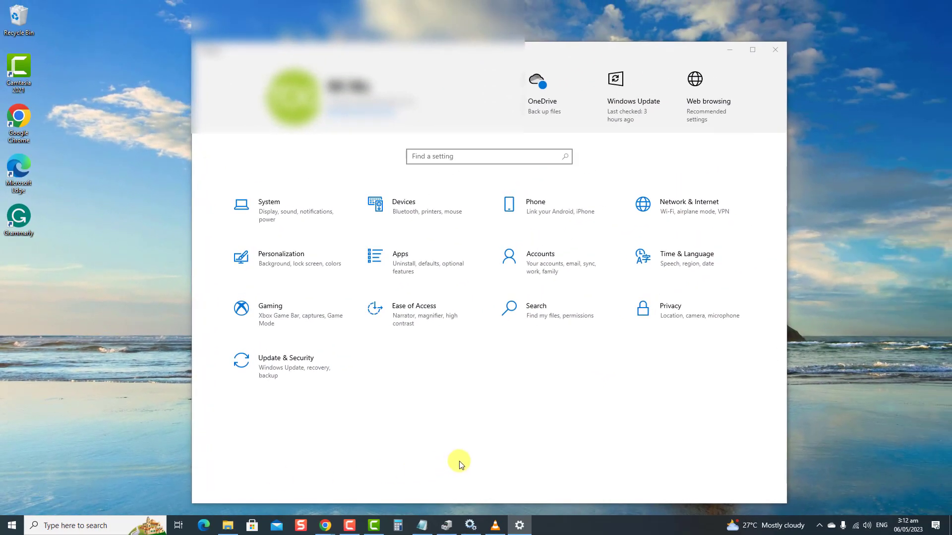
{"action": "left_click", "coordinate": [421, 210]}
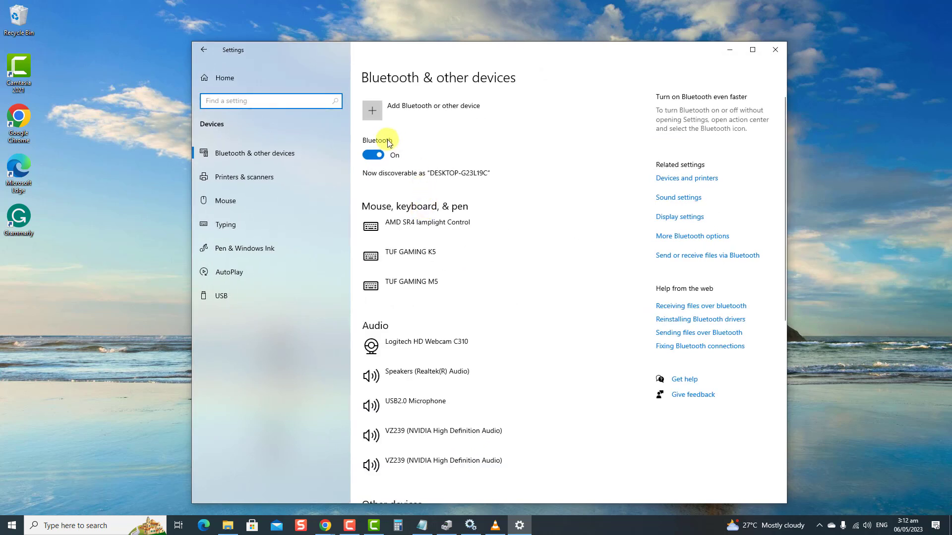
{"action": "left_click", "coordinate": [279, 154]}
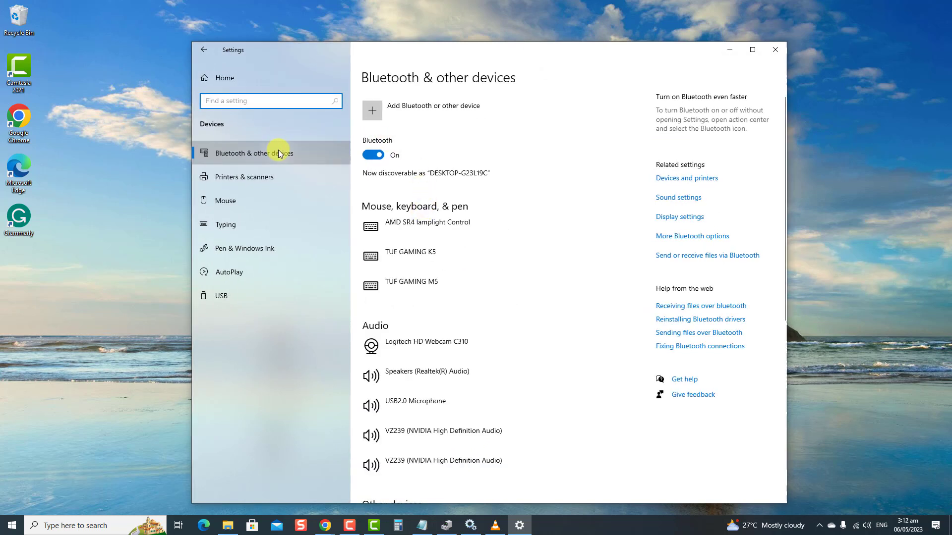
{"action": "left_click", "coordinate": [373, 156]}
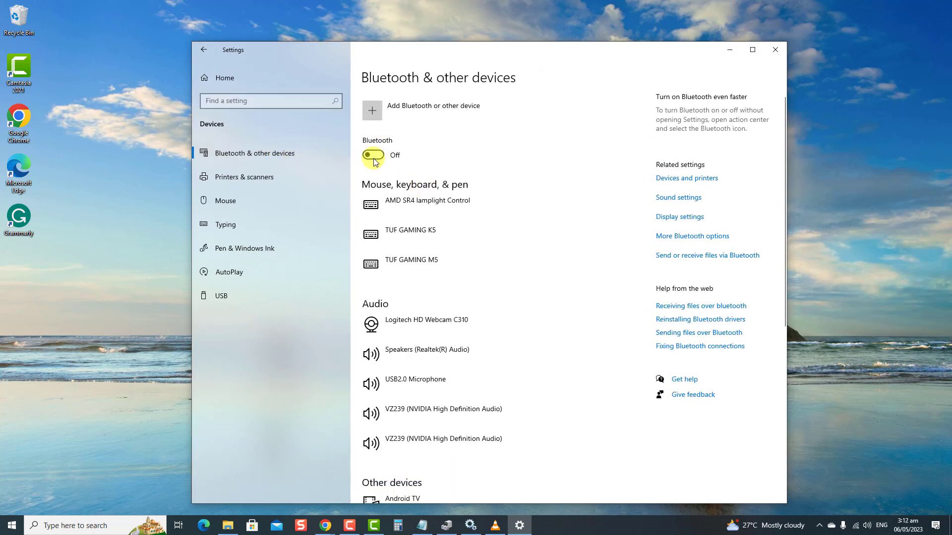
{"action": "left_click", "coordinate": [376, 157]}
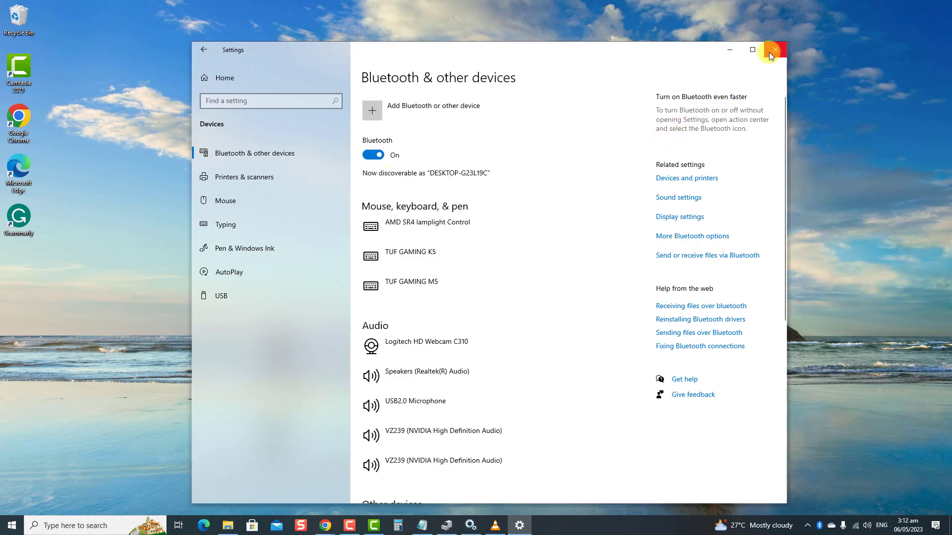
Step: Close and reopen Settings, then check the Windows Update status under Update & Security
{"action": "left_click", "coordinate": [774, 50]}
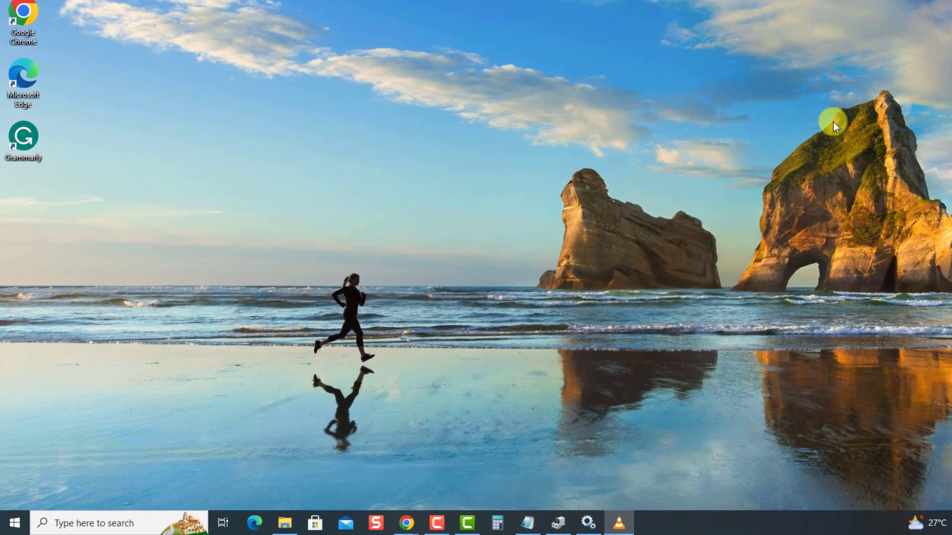
{"action": "left_click", "coordinate": [15, 523]}
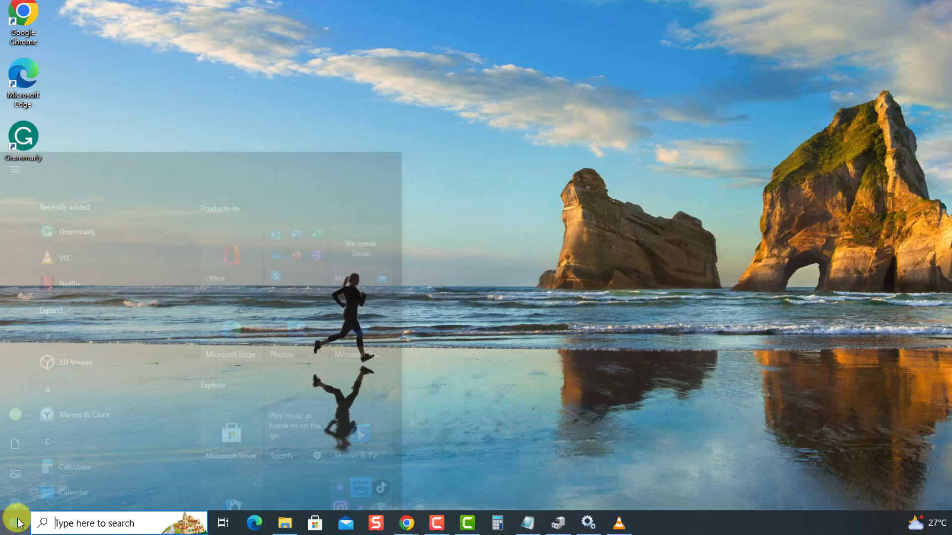
{"action": "left_click", "coordinate": [20, 467]}
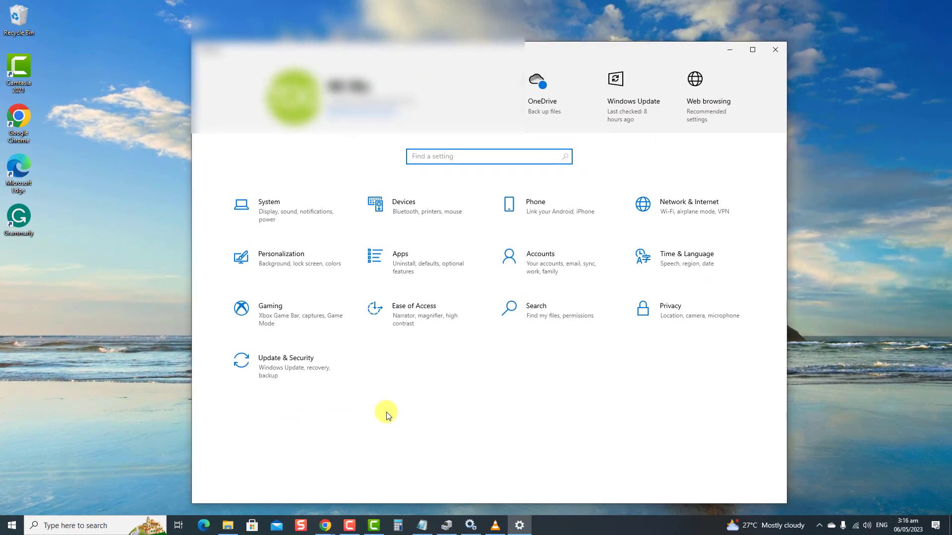
{"action": "left_click", "coordinate": [304, 375]}
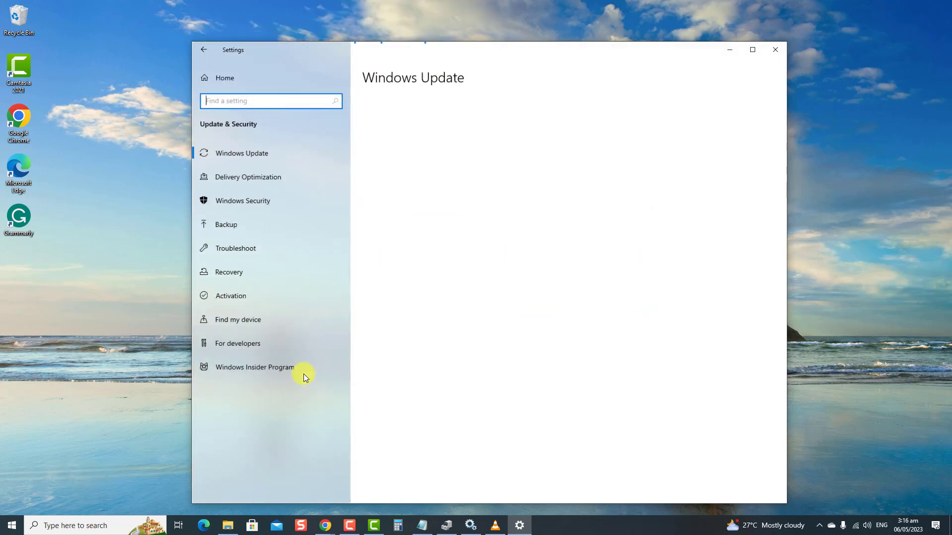
{"action": "left_click", "coordinate": [289, 152]}
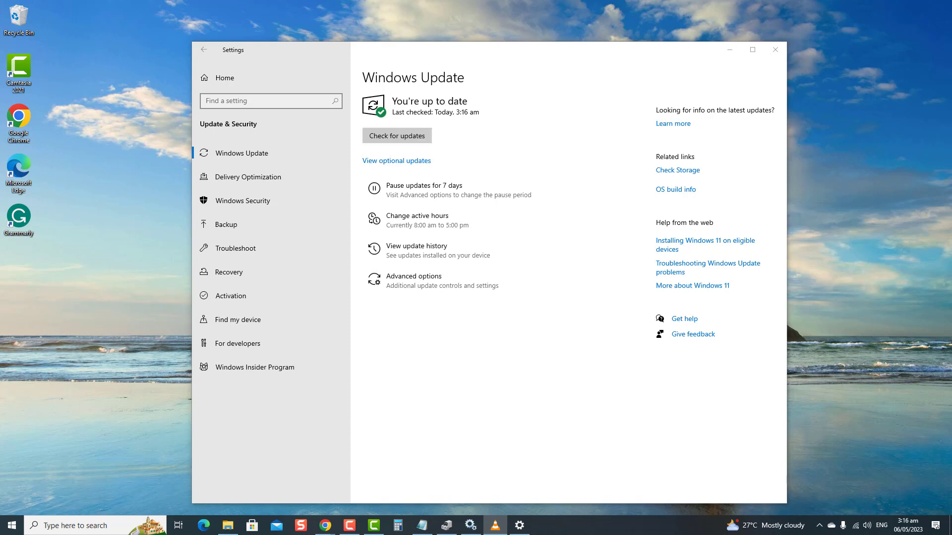
Step: Close Settings and restart the PC from the Start menu's power options
{"action": "left_click", "coordinate": [775, 49]}
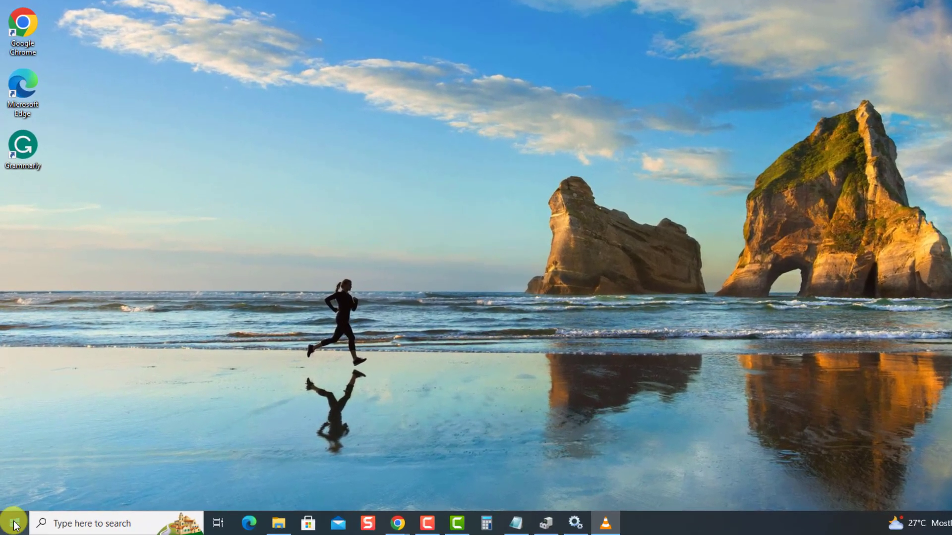
{"action": "left_click", "coordinate": [15, 526]}
{"action": "left_click", "coordinate": [14, 494]}
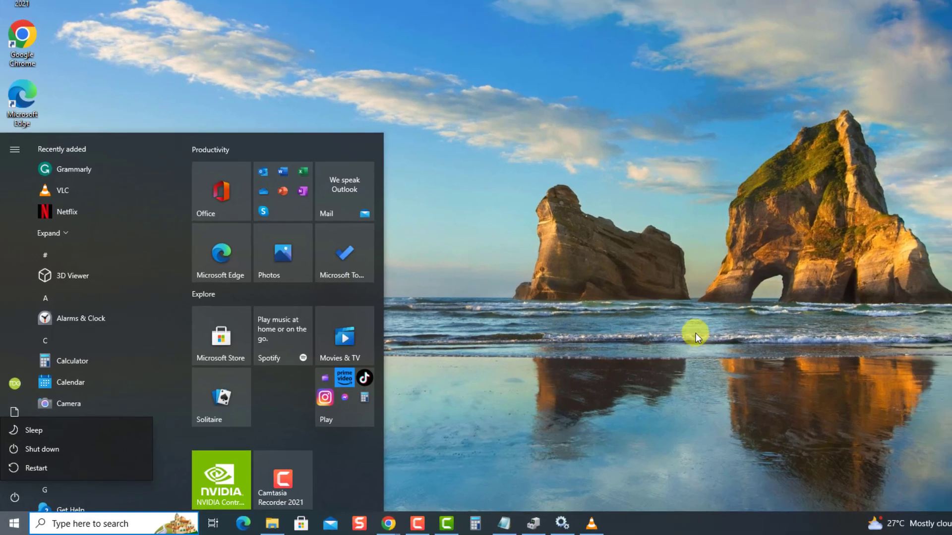
{"action": "left_click", "coordinate": [695, 333]}
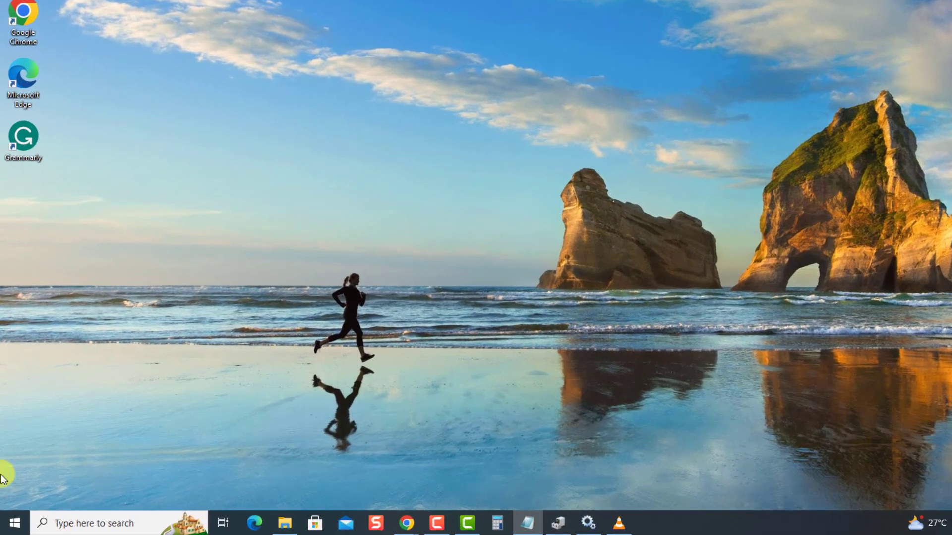
Step: Bring up the Additional troubleshooters list under Update & Security > Troubleshoot
{"action": "left_click", "coordinate": [14, 523]}
{"action": "left_click", "coordinate": [13, 471]}
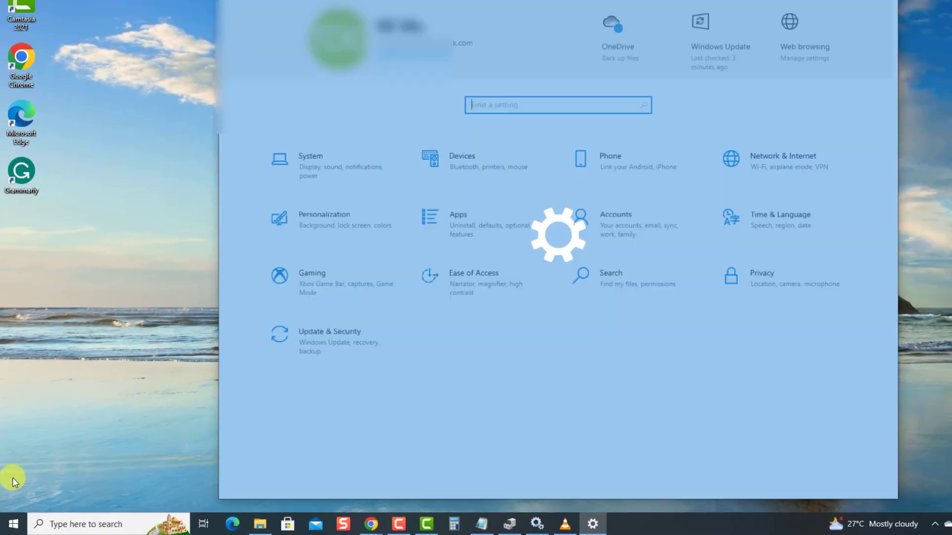
{"action": "left_click", "coordinate": [344, 353]}
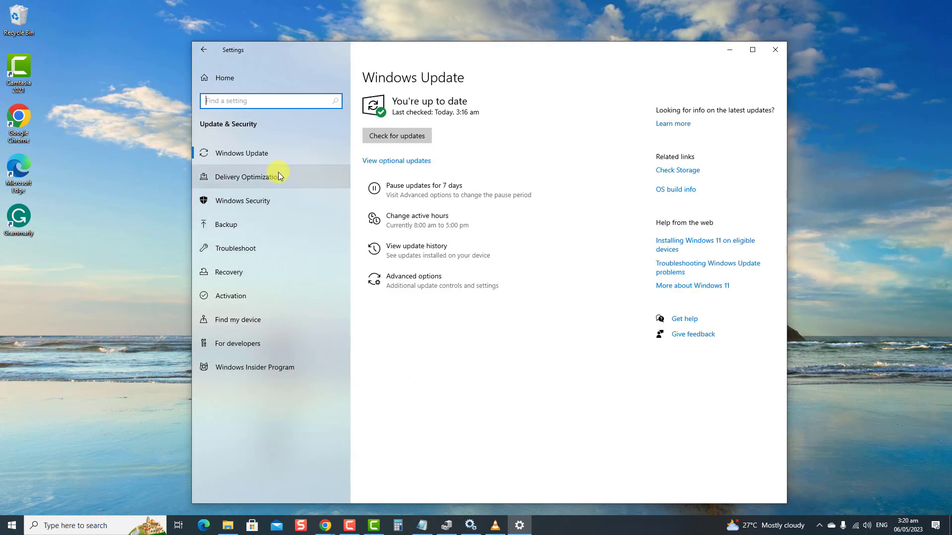
{"action": "left_click", "coordinate": [271, 248]}
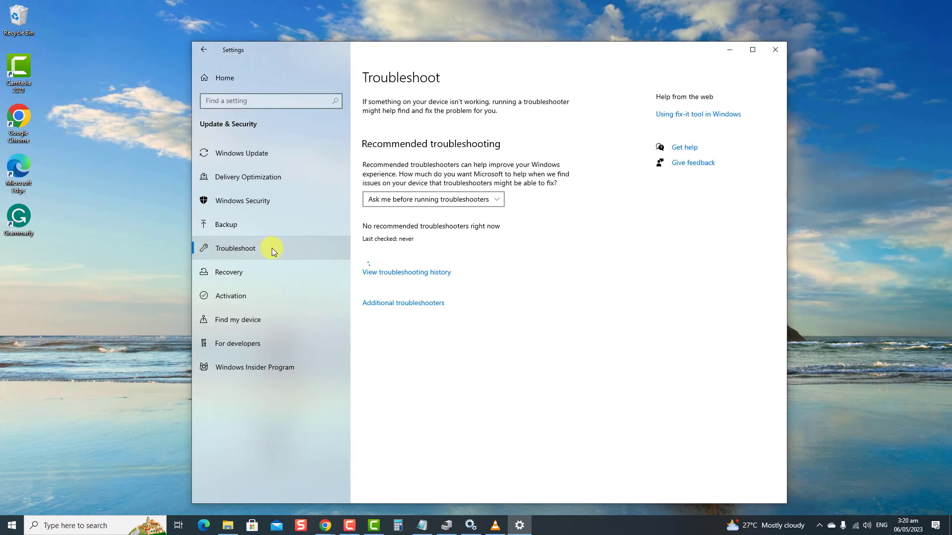
{"action": "left_click", "coordinate": [398, 305]}
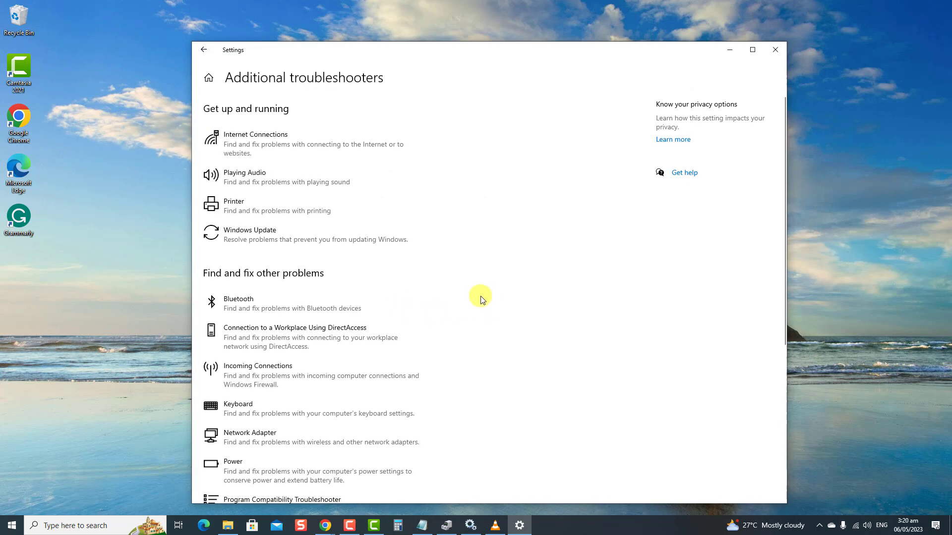
Step: Run the Bluetooth troubleshooter, then close its results and Settings
{"action": "left_click", "coordinate": [289, 303]}
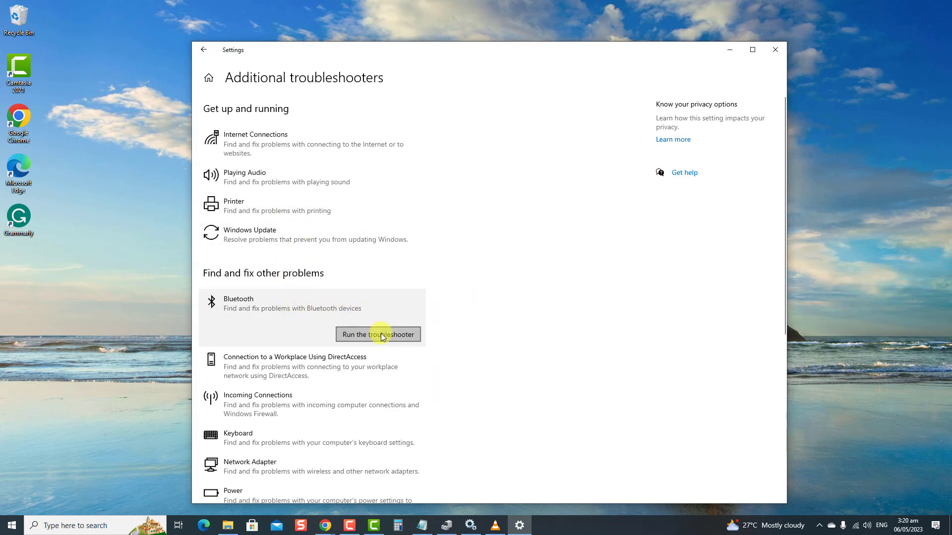
{"action": "left_click", "coordinate": [379, 335]}
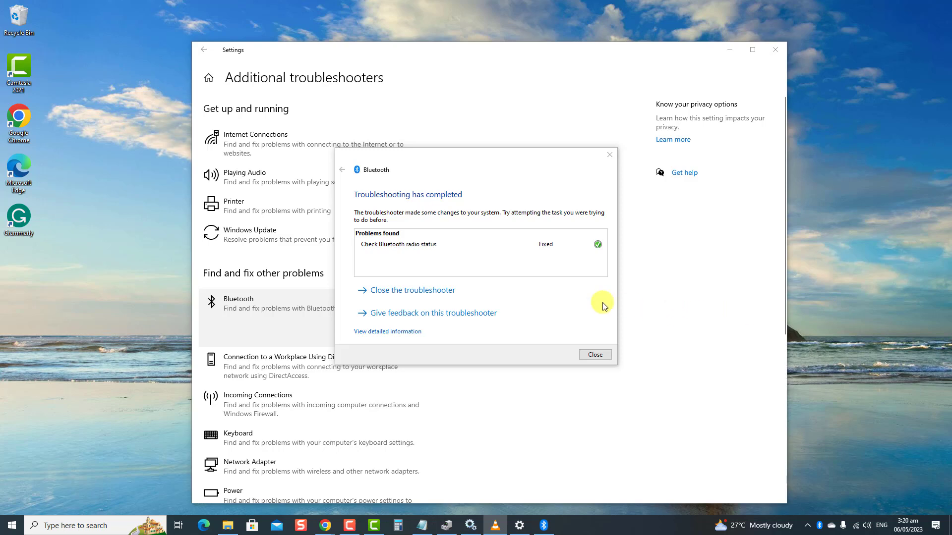
{"action": "left_click", "coordinate": [599, 354]}
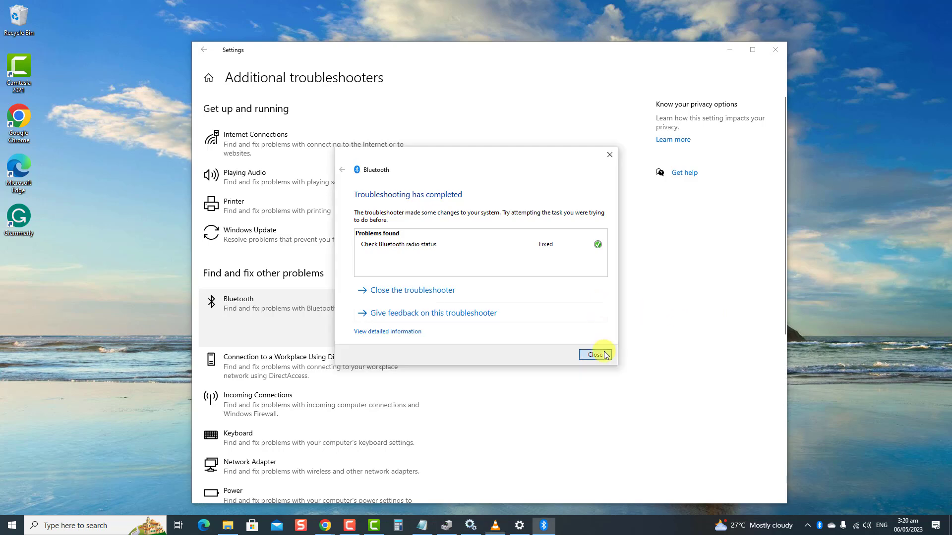
{"action": "left_click", "coordinate": [775, 50]}
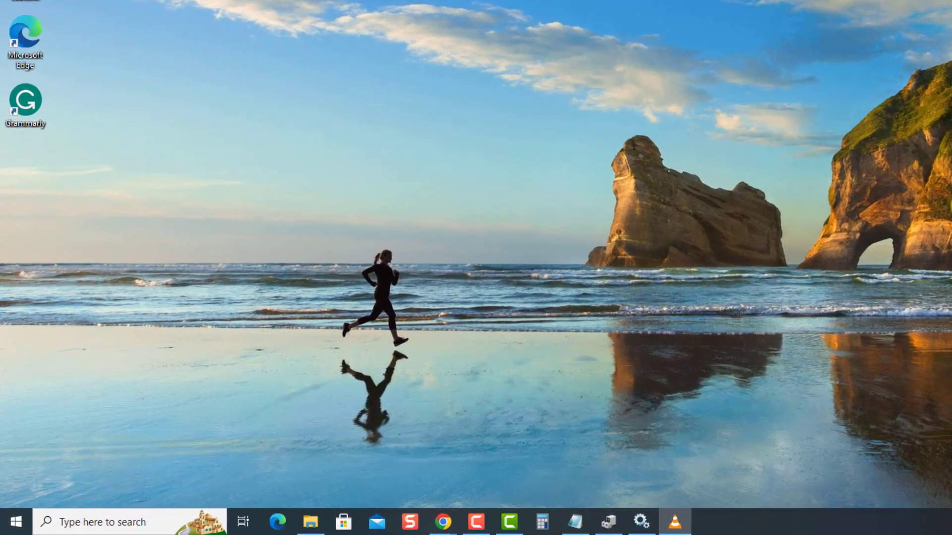
Step: Launch Device Manager by running devmgmt.msc from the Run box
{"action": "key", "text": "super+r"}
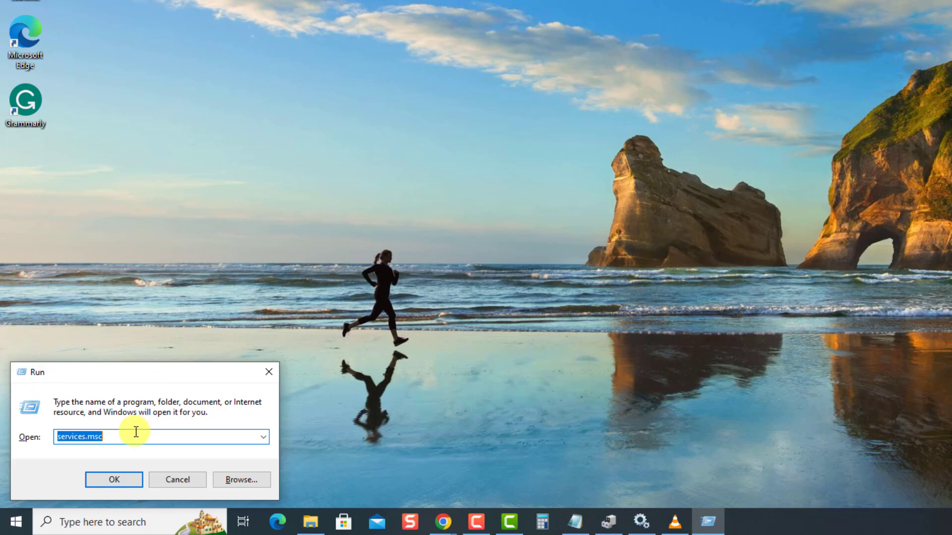
{"action": "type", "text": "devmgmt."}
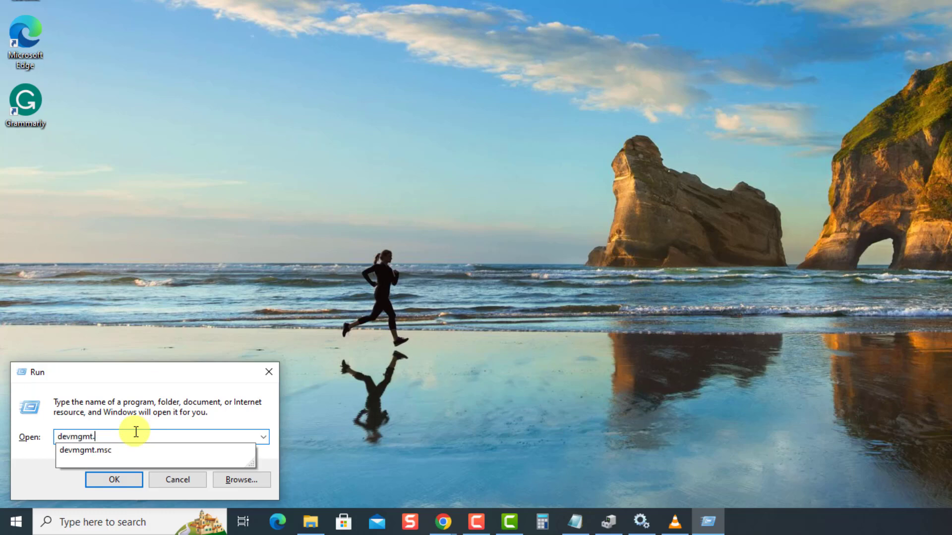
{"action": "type", "text": "msc"}
{"action": "key", "text": "Return"}
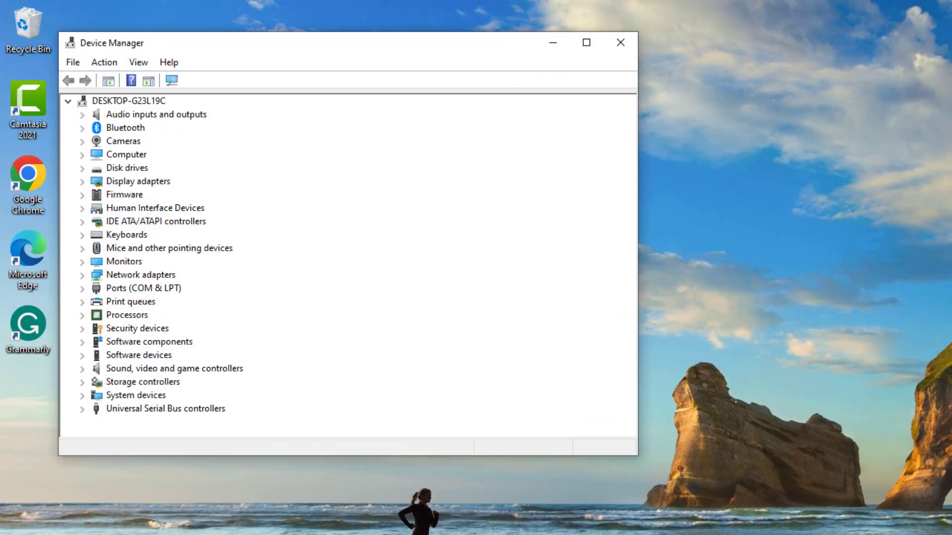
Step: Expand Bluetooth, review the RFCOMM Protocol TDI device's actions, then close Device Manager
{"action": "left_click", "coordinate": [119, 127]}
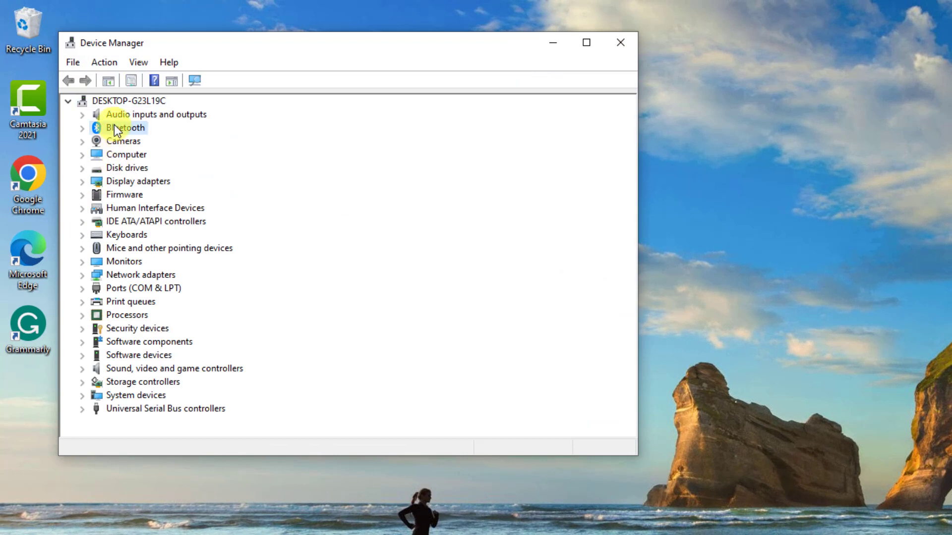
{"action": "left_click", "coordinate": [82, 128]}
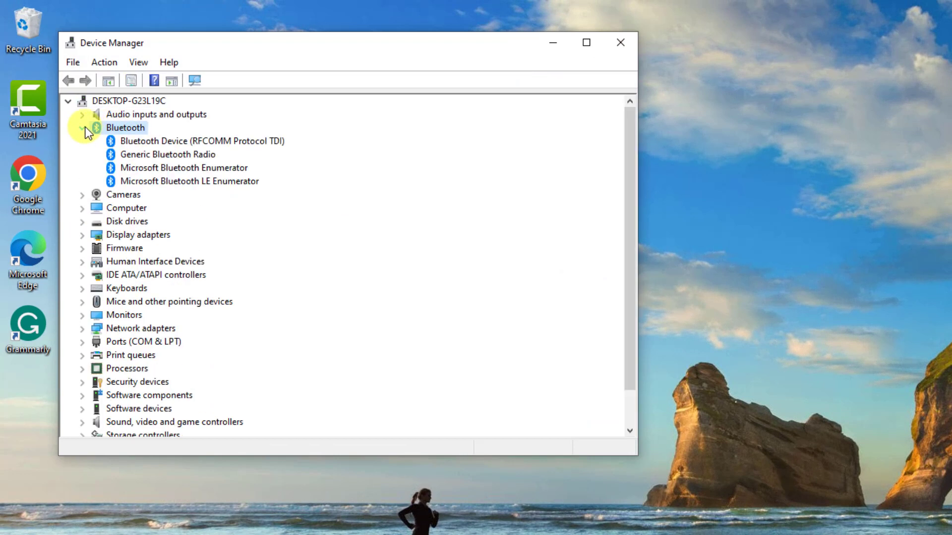
{"action": "left_click", "coordinate": [133, 140]}
{"action": "right_click", "coordinate": [132, 140]}
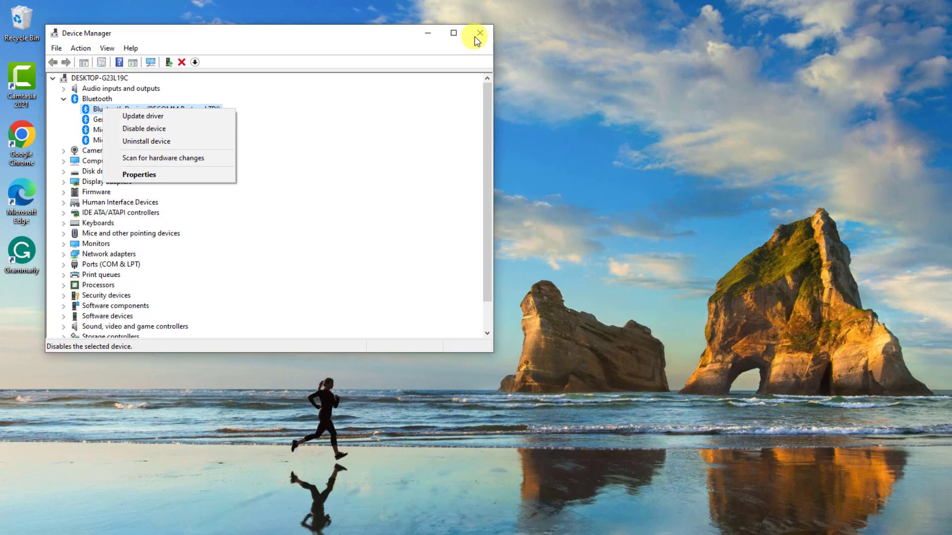
{"action": "left_click", "coordinate": [620, 42]}
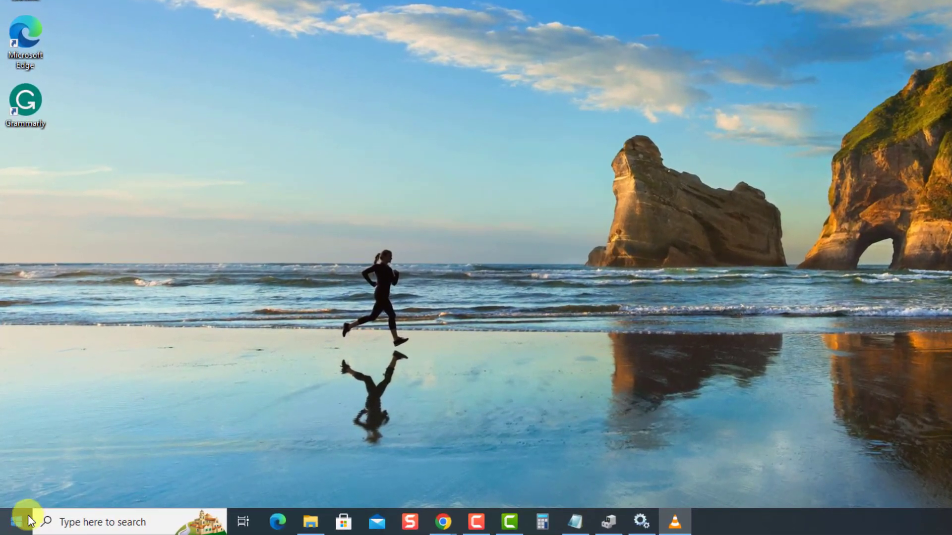
Step: Restart the computer via Start > Power > Restart
{"action": "left_click", "coordinate": [12, 520]}
{"action": "left_click", "coordinate": [17, 497]}
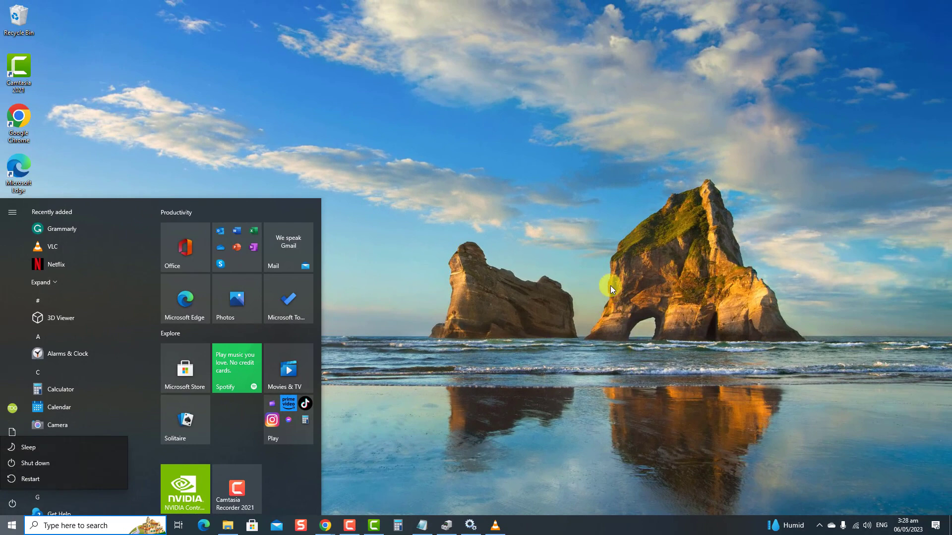
{"action": "left_click", "coordinate": [610, 286]}
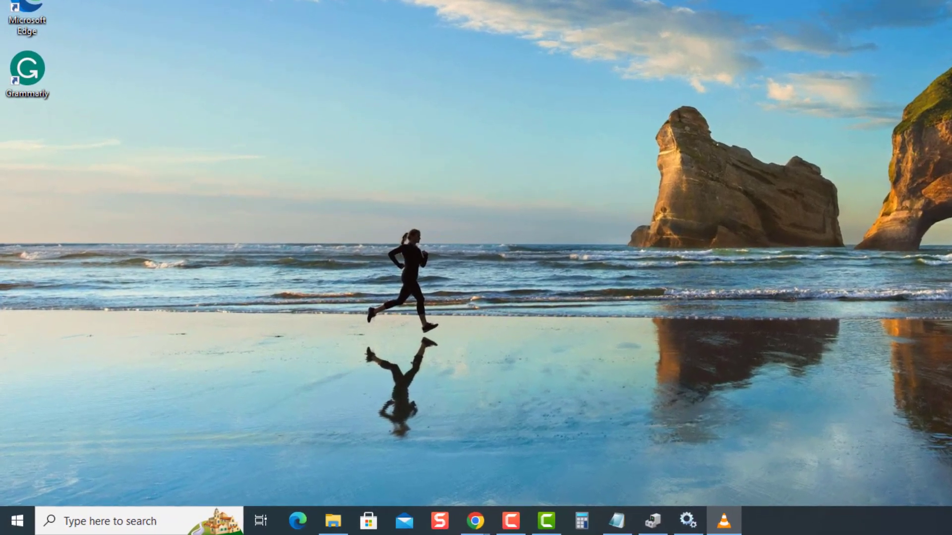
Step: Launch Device Manager again with the devmgmt.msc command from Run
{"action": "key", "text": "super+r"}
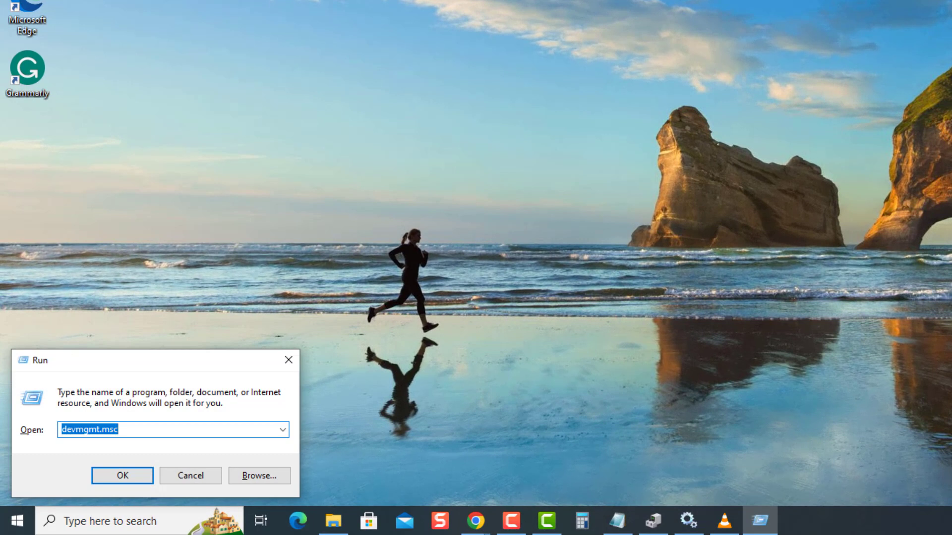
{"action": "left_click", "coordinate": [172, 429]}
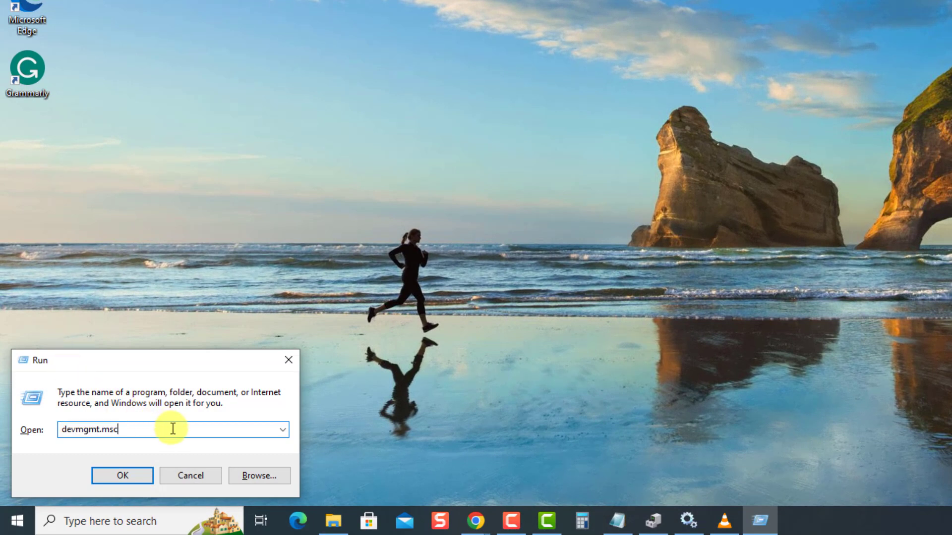
{"action": "left_click_drag", "start_coordinate": [172, 429], "coordinate": [34, 420]}
{"action": "left_click", "coordinate": [132, 431]}
{"action": "key", "text": "Return"}
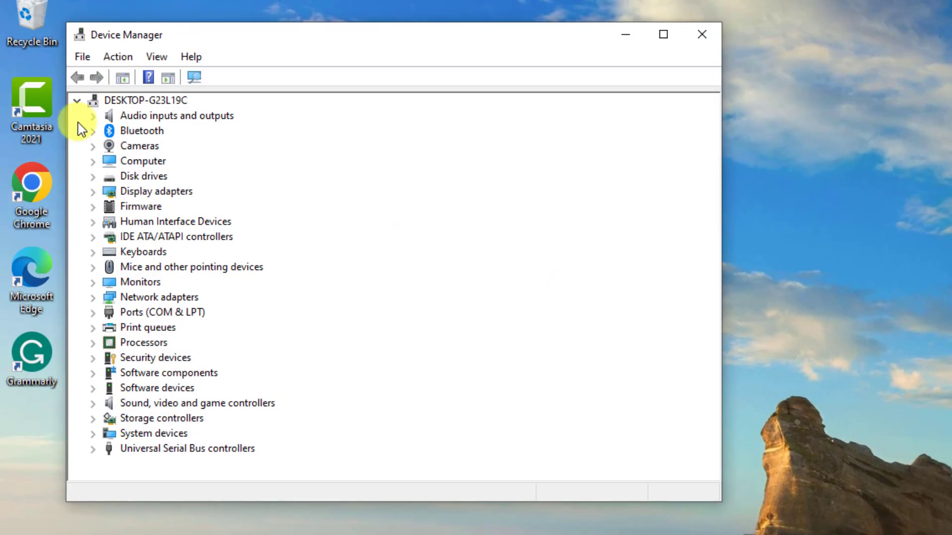
Step: Search automatically for a Generic Bluetooth Radio driver update, then close the results
{"action": "left_click", "coordinate": [93, 132]}
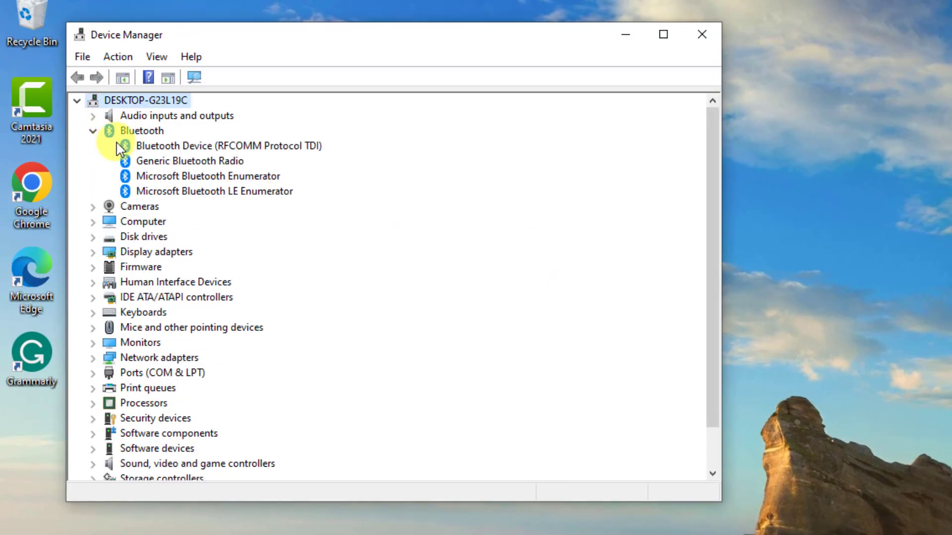
{"action": "right_click", "coordinate": [157, 162]}
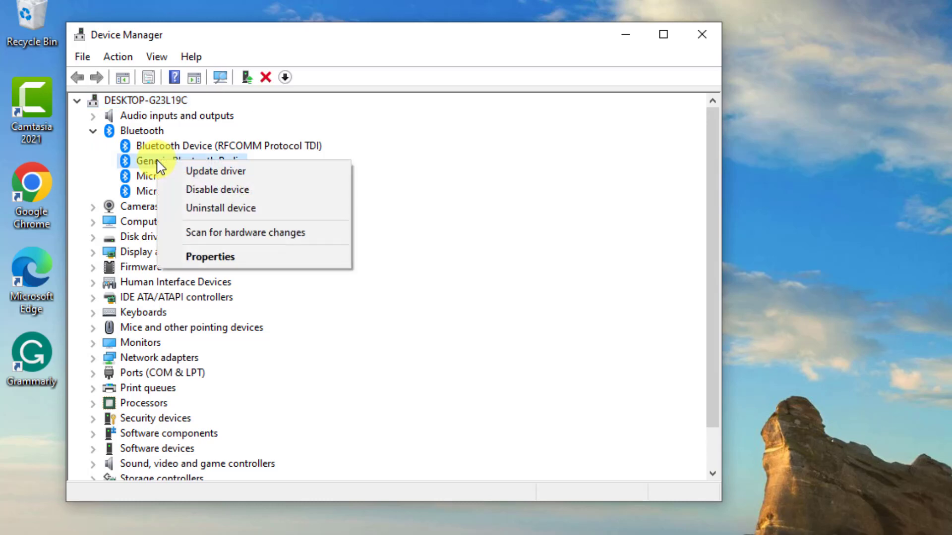
{"action": "left_click", "coordinate": [203, 171]}
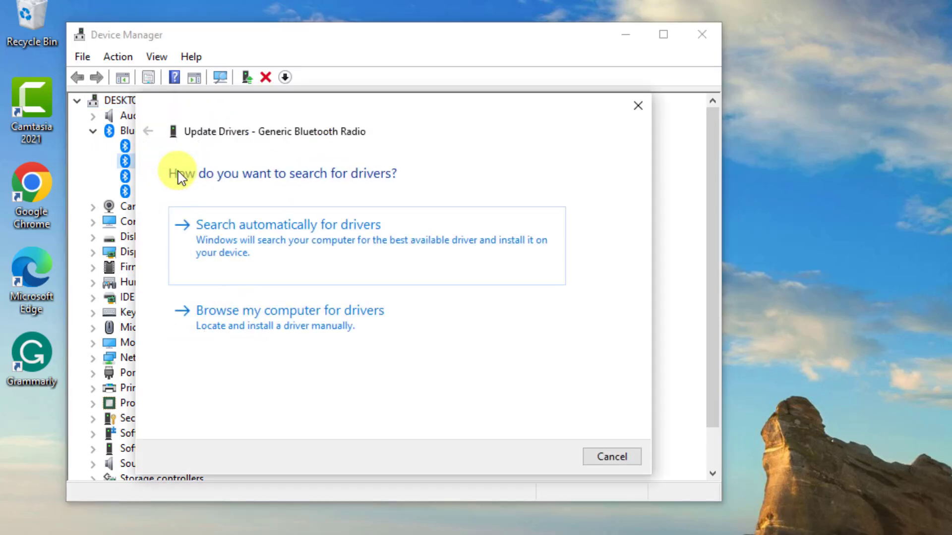
{"action": "left_click", "coordinate": [330, 241]}
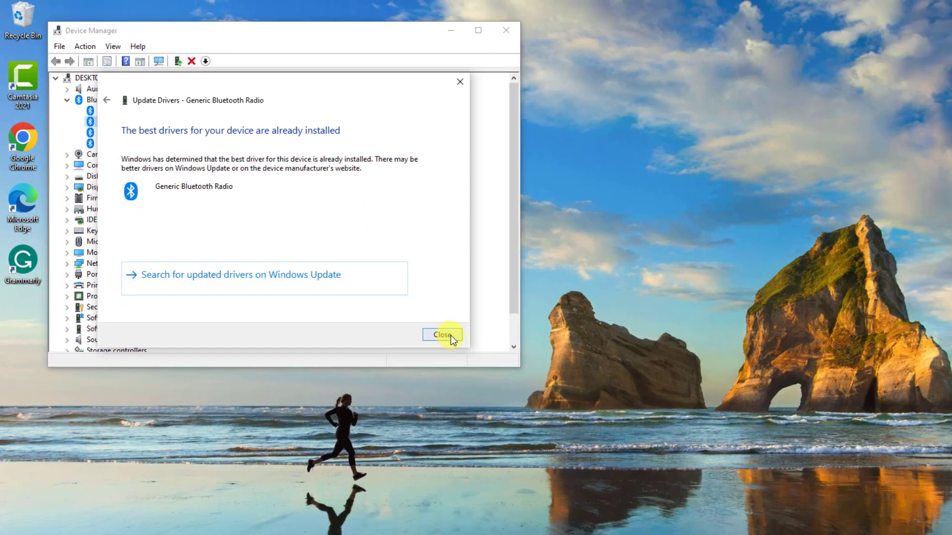
{"action": "left_click", "coordinate": [451, 335]}
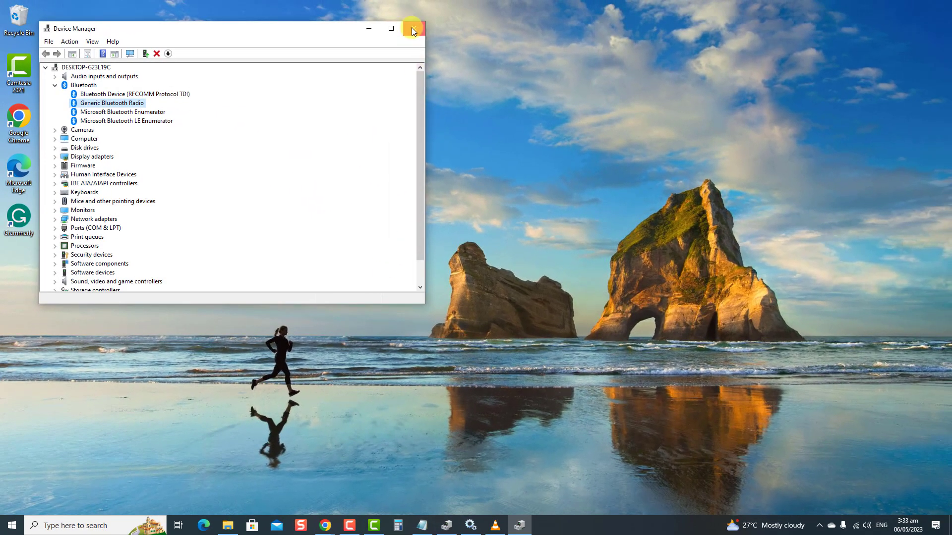
Step: Close the Device Manager window
{"action": "left_click", "coordinate": [506, 31]}
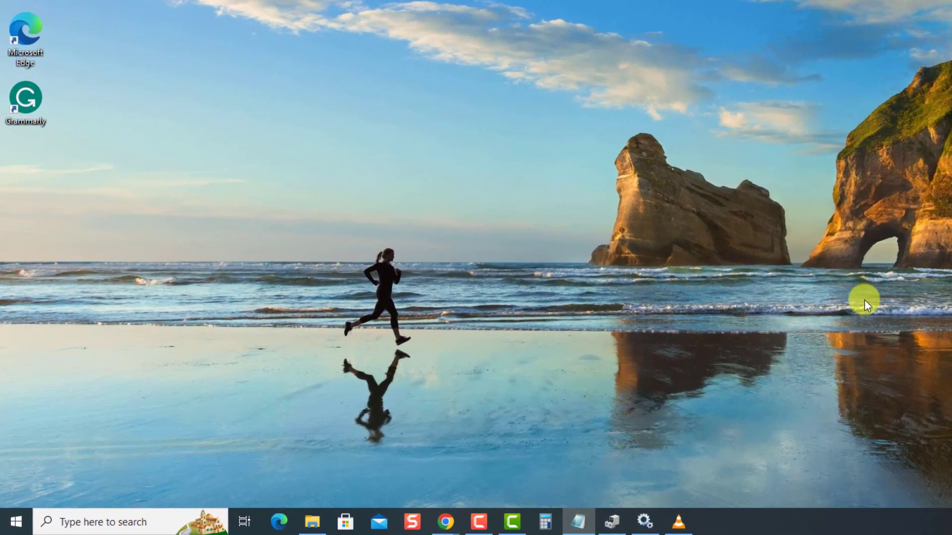
Step: Run services.msc, widen the Services window, and select Bluetooth Support Service
{"action": "key", "text": "super+r"}
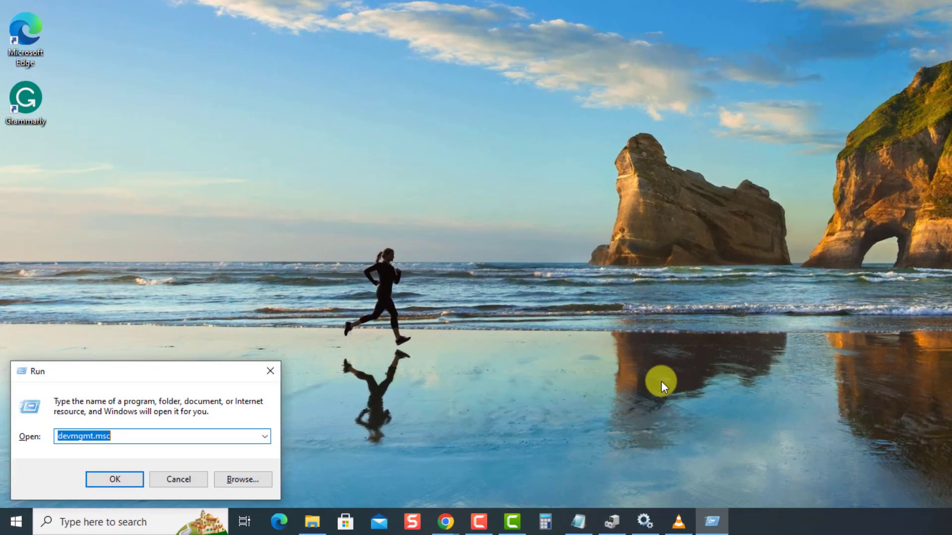
{"action": "key", "text": "BackSpace"}
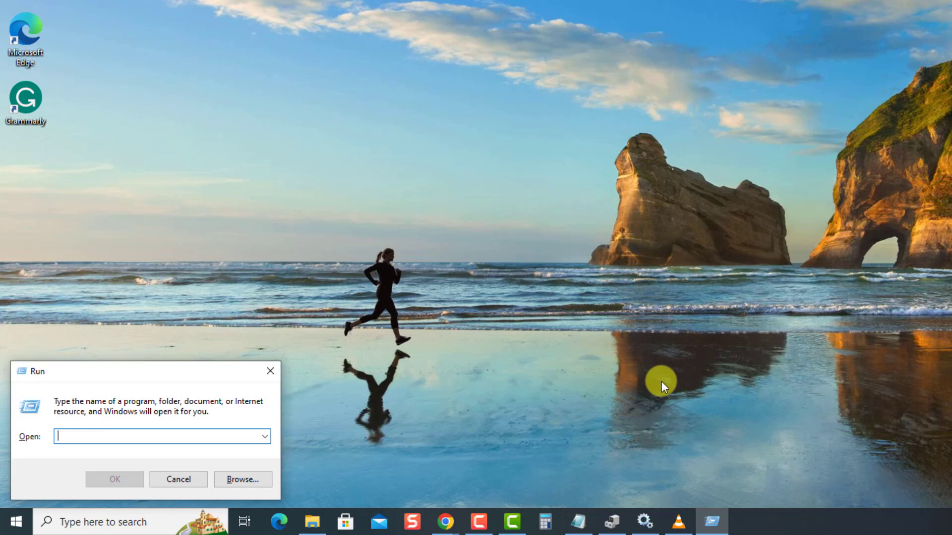
{"action": "type", "text": "services.msc"}
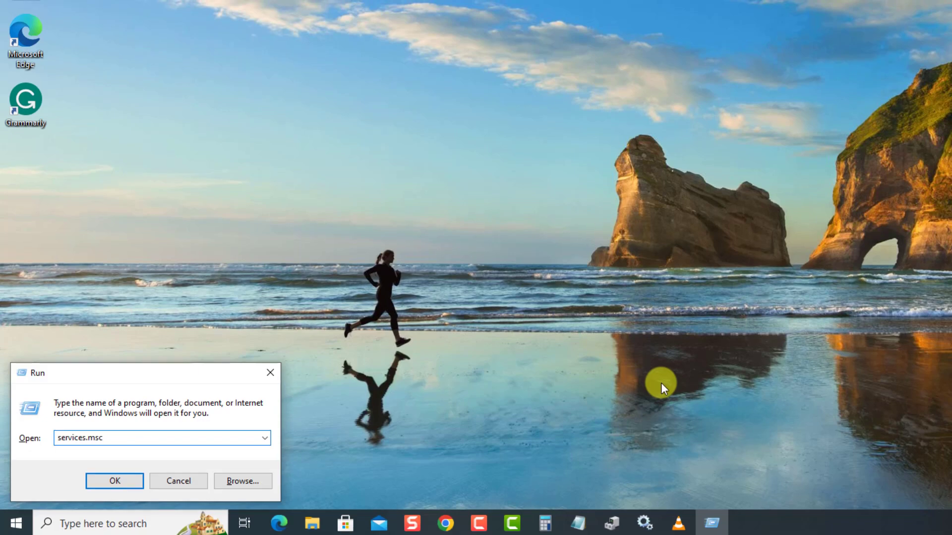
{"action": "key", "text": "Return"}
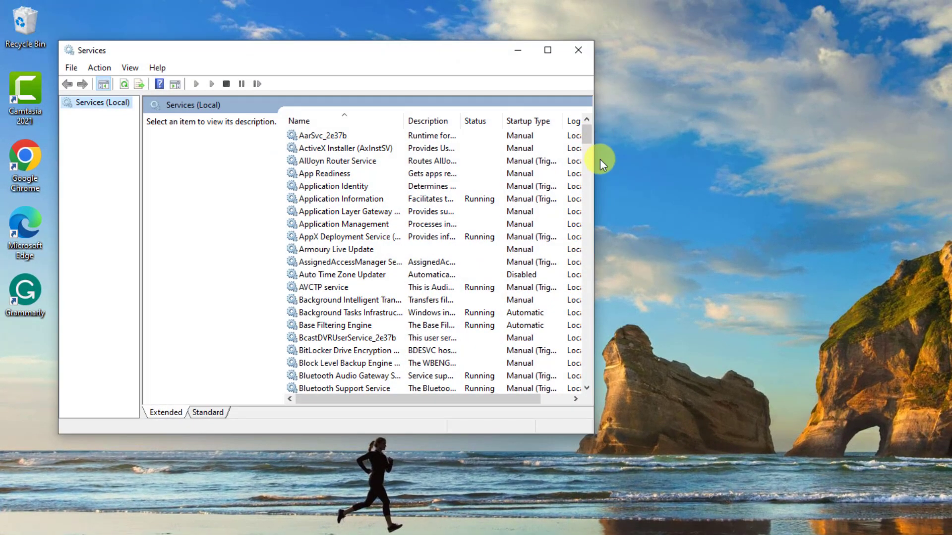
{"action": "mouse_move", "coordinate": [590, 142]}
{"action": "left_mouse_down"}
{"action": "mouse_move", "coordinate": [581, 192]}
{"action": "mouse_move", "coordinate": [579, 158]}
{"action": "left_mouse_up"}
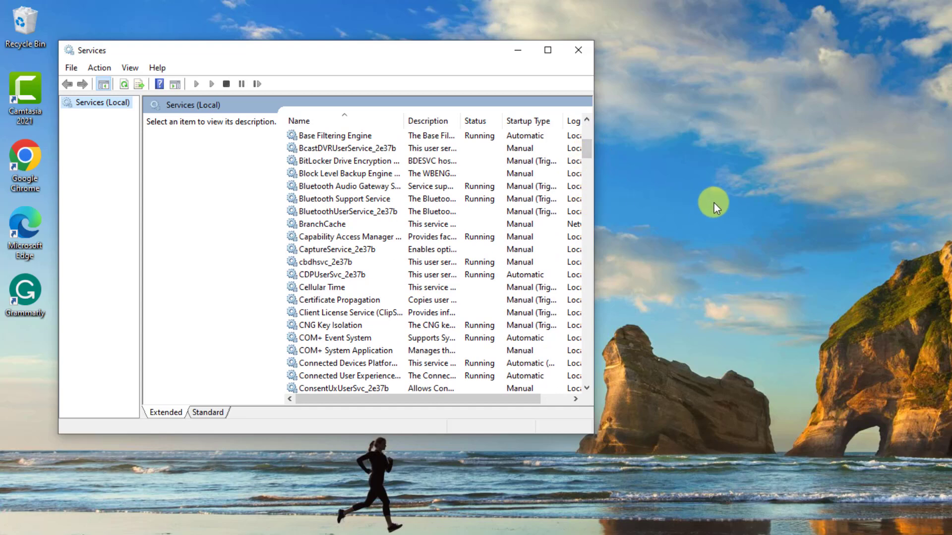
{"action": "left_click_drag", "start_coordinate": [595, 211], "coordinate": [865, 226]}
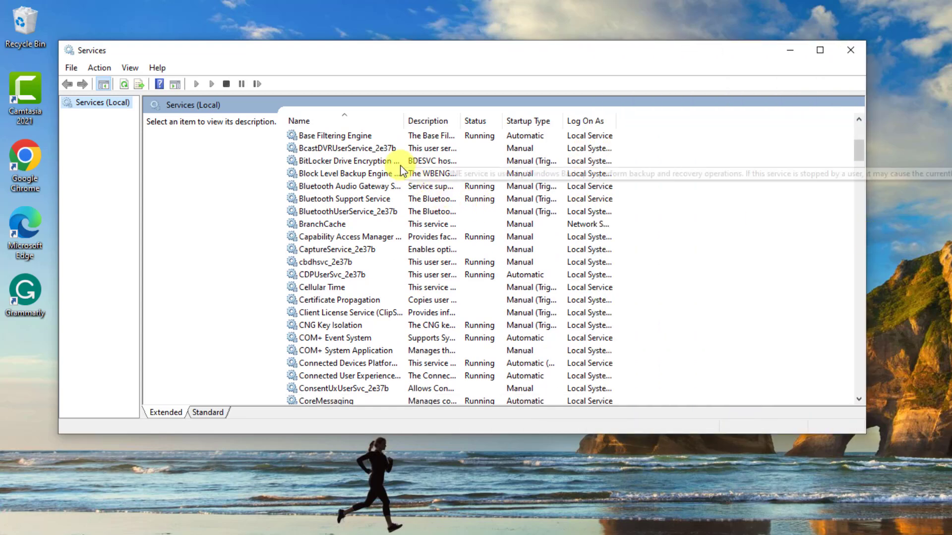
{"action": "left_click", "coordinate": [392, 198]}
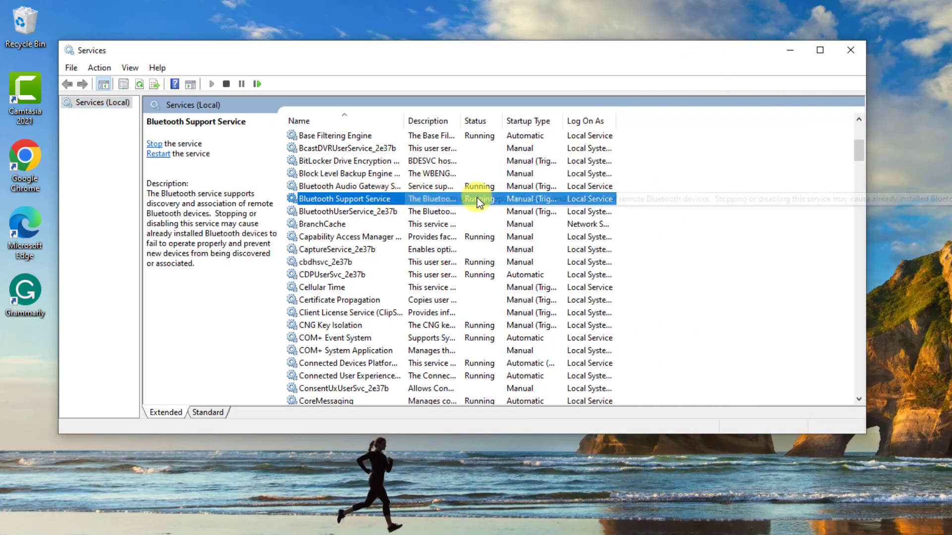
Step: Change Bluetooth Support Service's startup type to Automatic, apply with OK, then close Services
{"action": "right_click", "coordinate": [388, 201]}
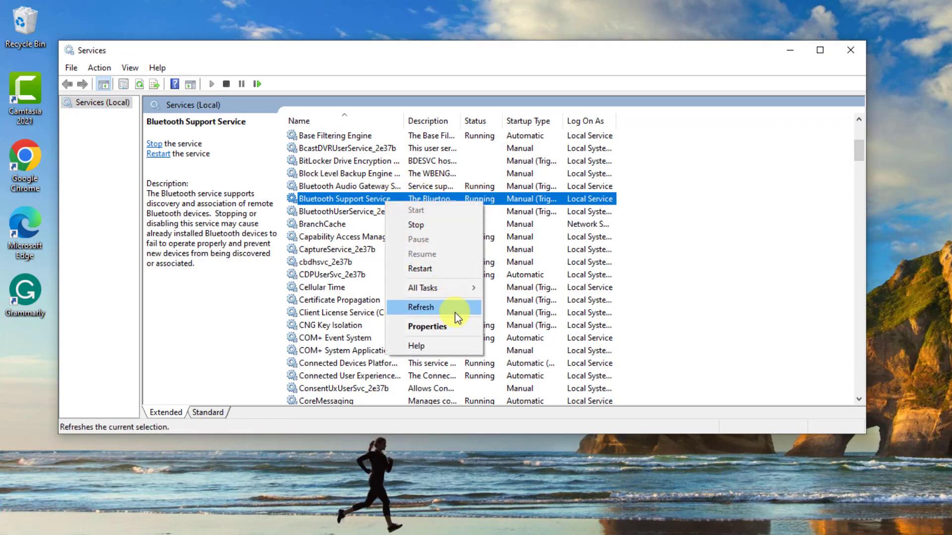
{"action": "left_click", "coordinate": [458, 326]}
{"action": "left_click", "coordinate": [498, 231]}
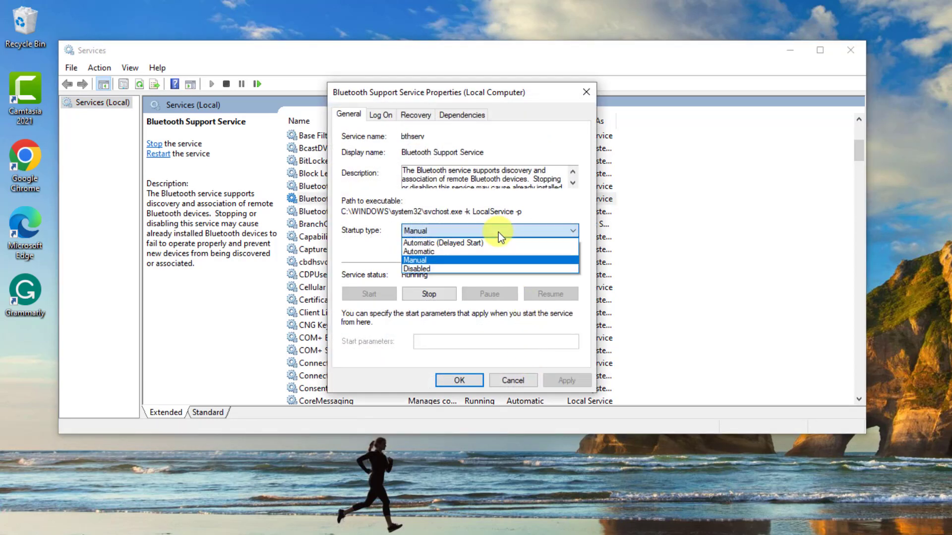
{"action": "left_click", "coordinate": [496, 252]}
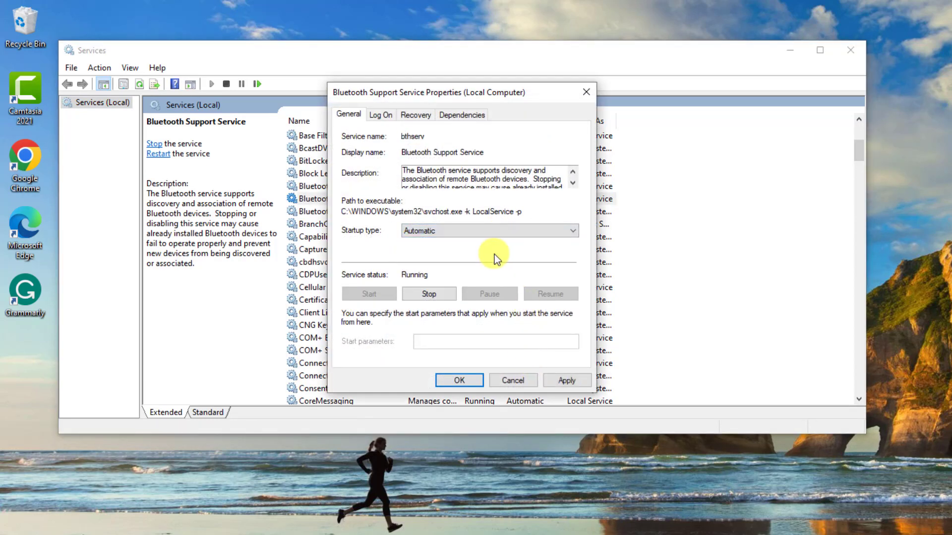
{"action": "left_click", "coordinate": [571, 379]}
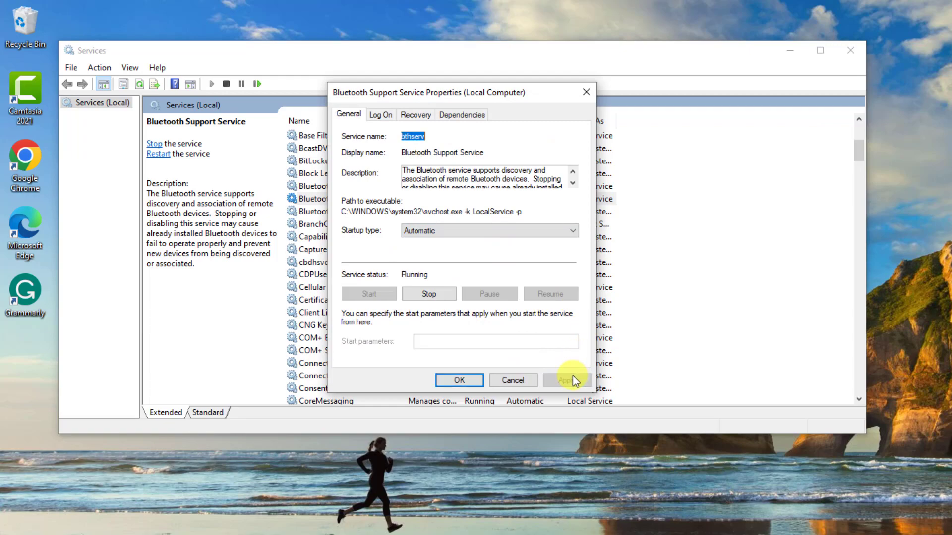
{"action": "left_click", "coordinate": [459, 380]}
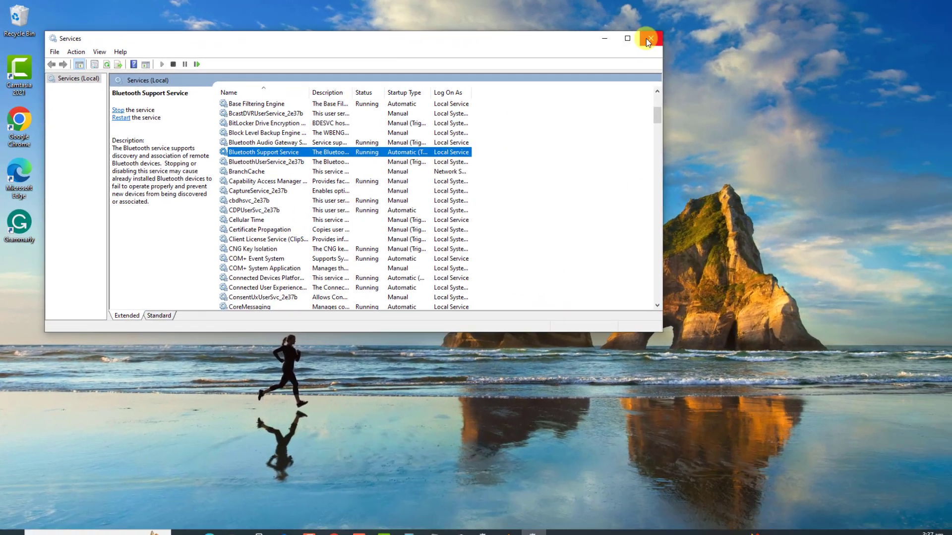
{"action": "left_click", "coordinate": [647, 38]}
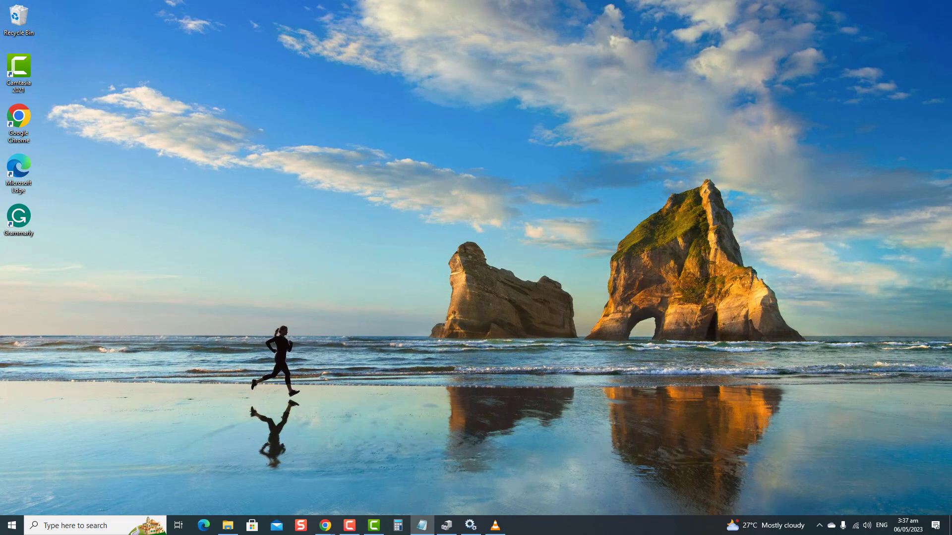